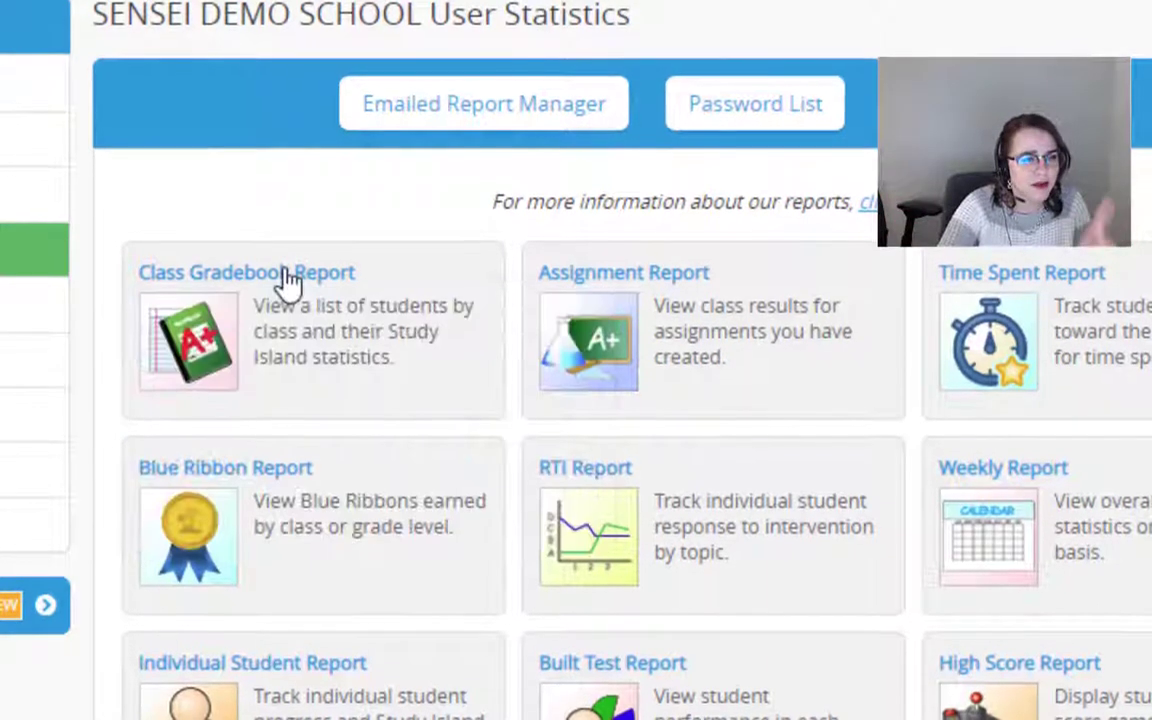
# - Start a Class Gradebook Report using the 'By subject broken down by topic' format
pyautogui.click(283, 280)
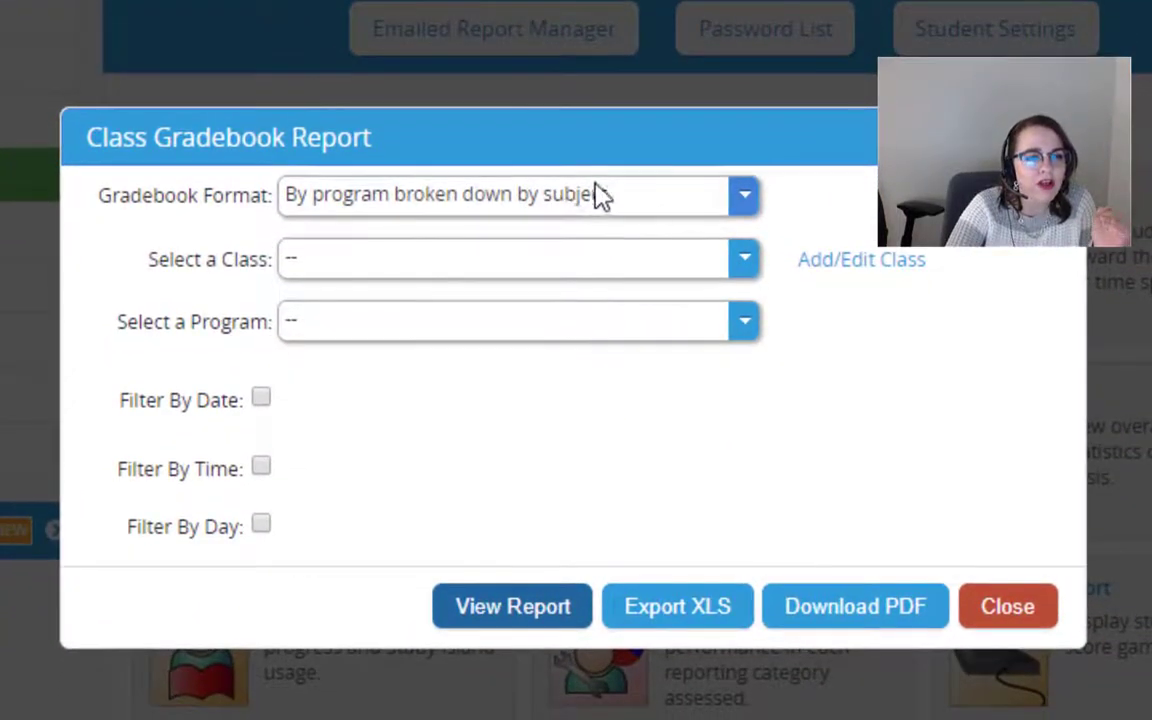
pyautogui.click(658, 199)
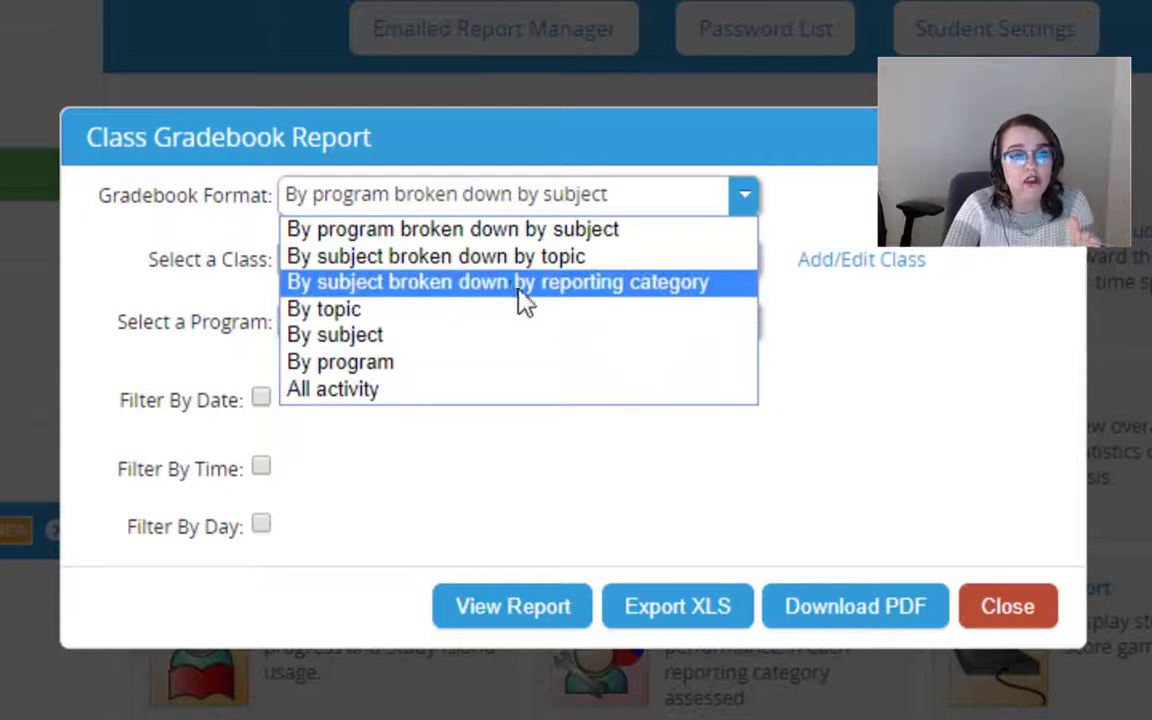
pyautogui.click(522, 262)
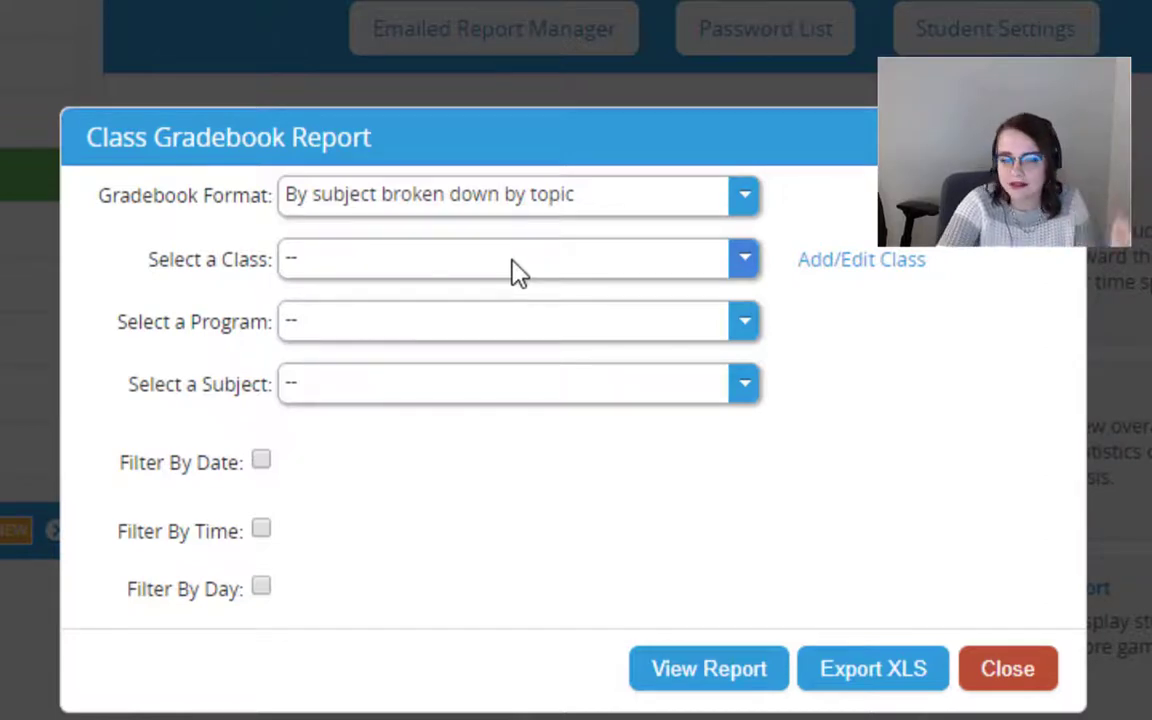
# - Choose class 6th Grade ELA, program 6th Grade (Common Core), and subject ELA (Common Core) - Edition 2
pyautogui.click(512, 268)
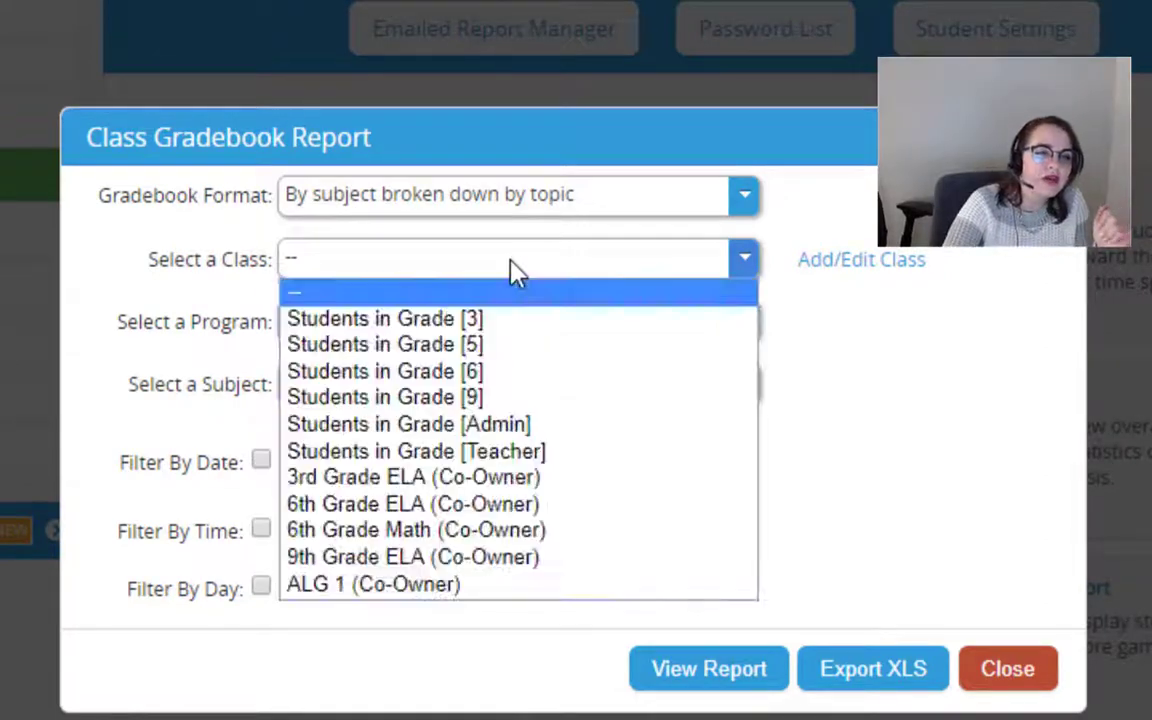
pyautogui.click(460, 505)
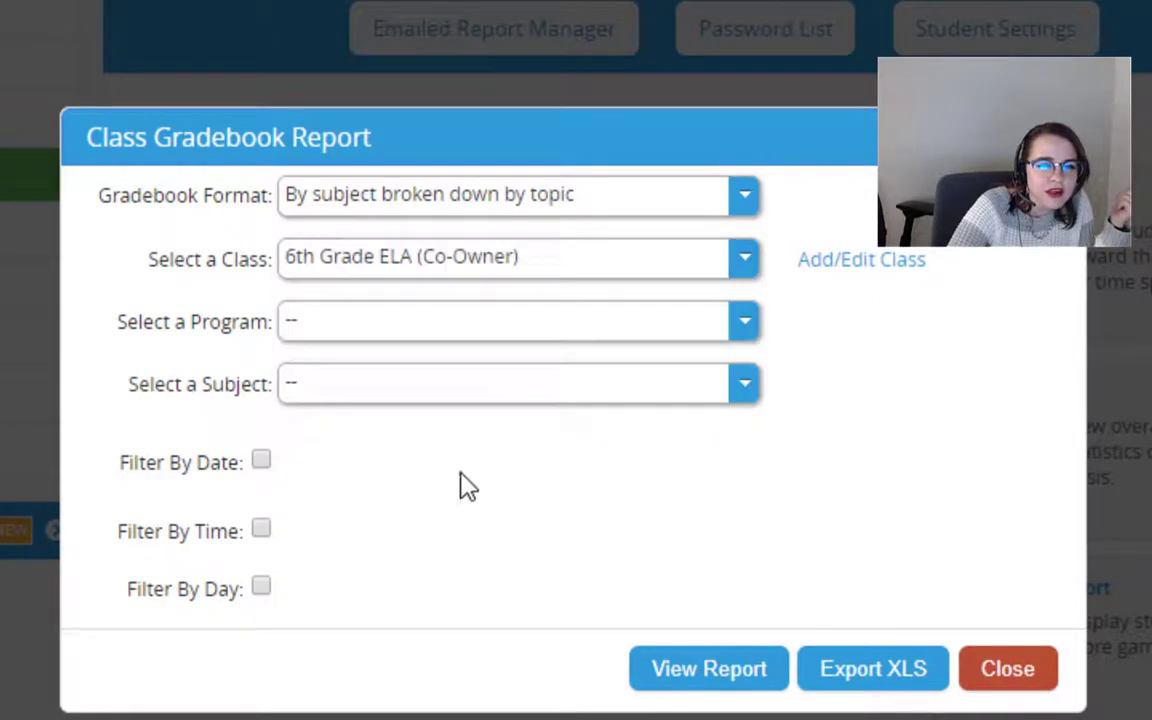
pyautogui.click(370, 330)
pyautogui.click(405, 408)
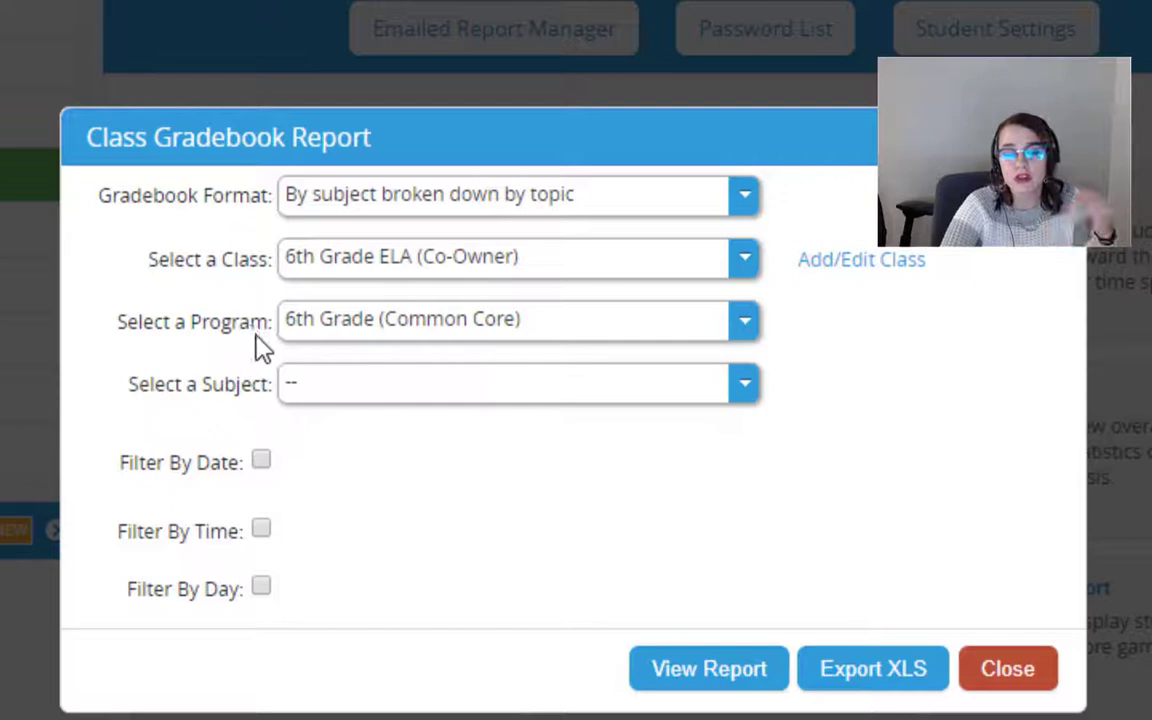
pyautogui.click(370, 384)
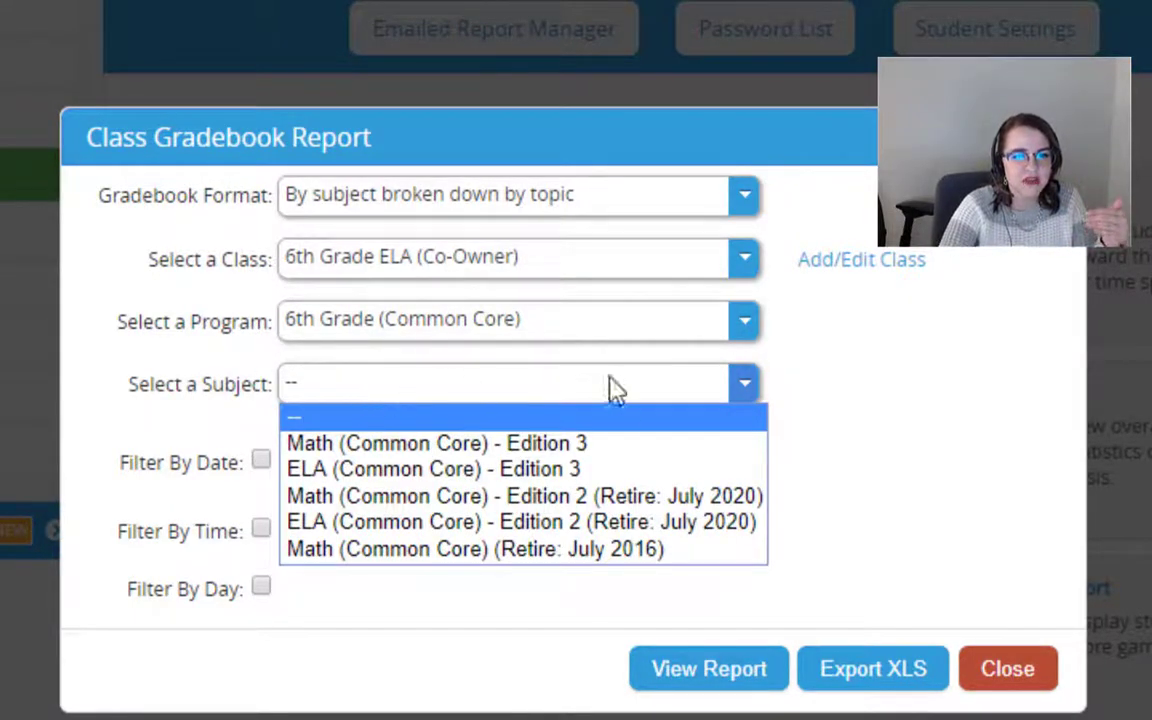
pyautogui.click(478, 522)
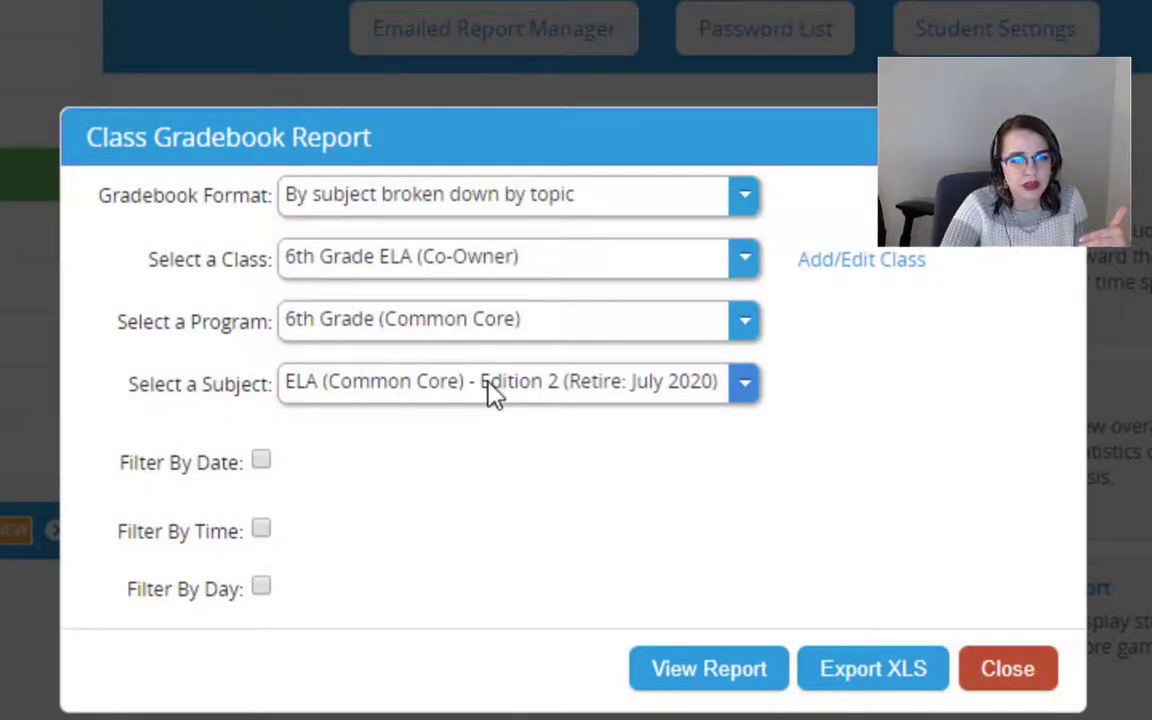
# - Generate the ELA Edition 2 gradebook and scroll through each student's per-topic results
pyautogui.click(681, 672)
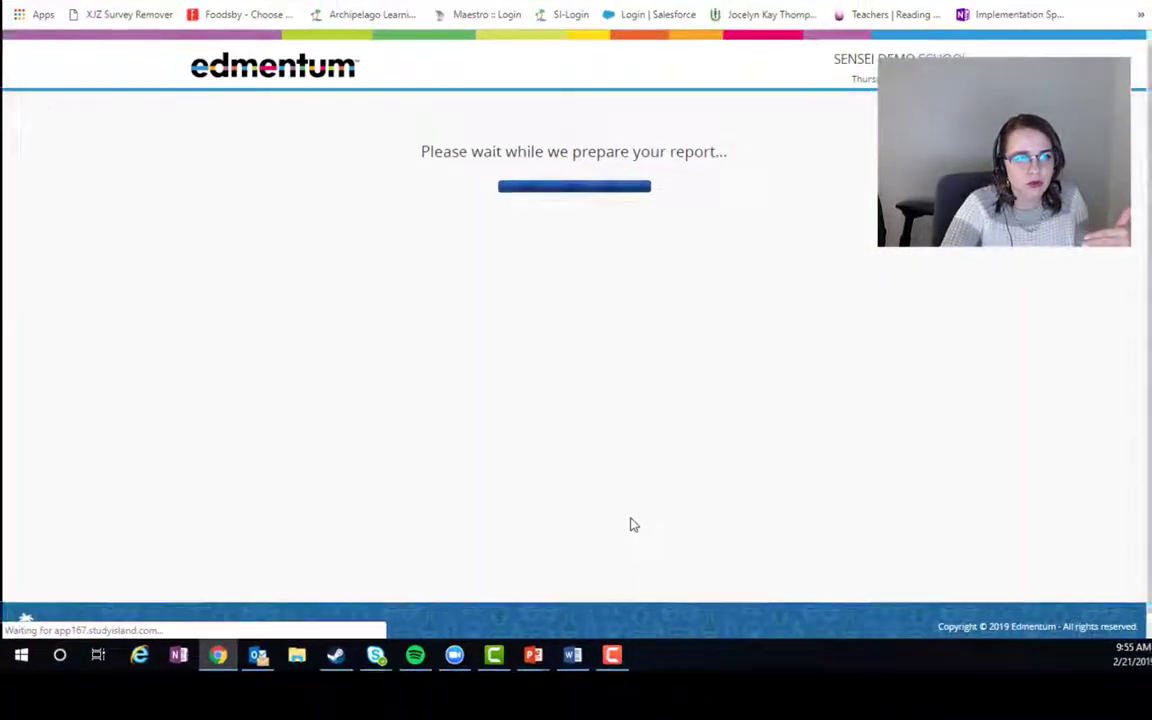
pyautogui.scroll(-5, 625, 440)
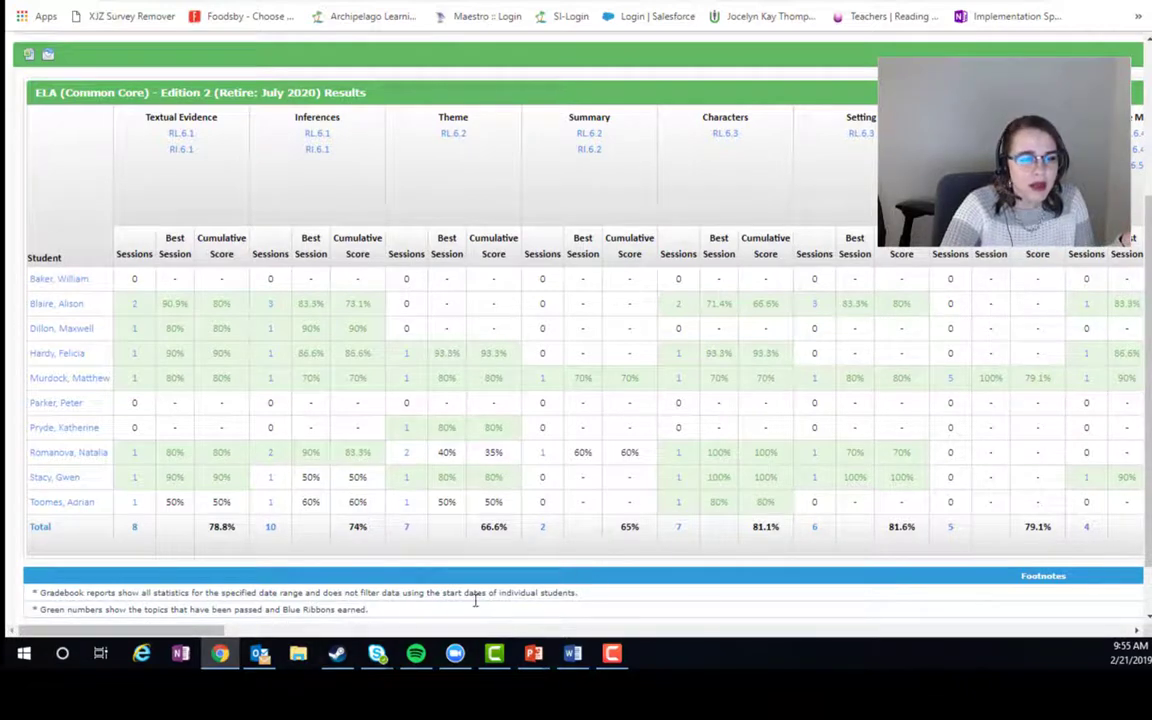
pyautogui.moveTo(195, 631); pyautogui.dragTo(155, 580)
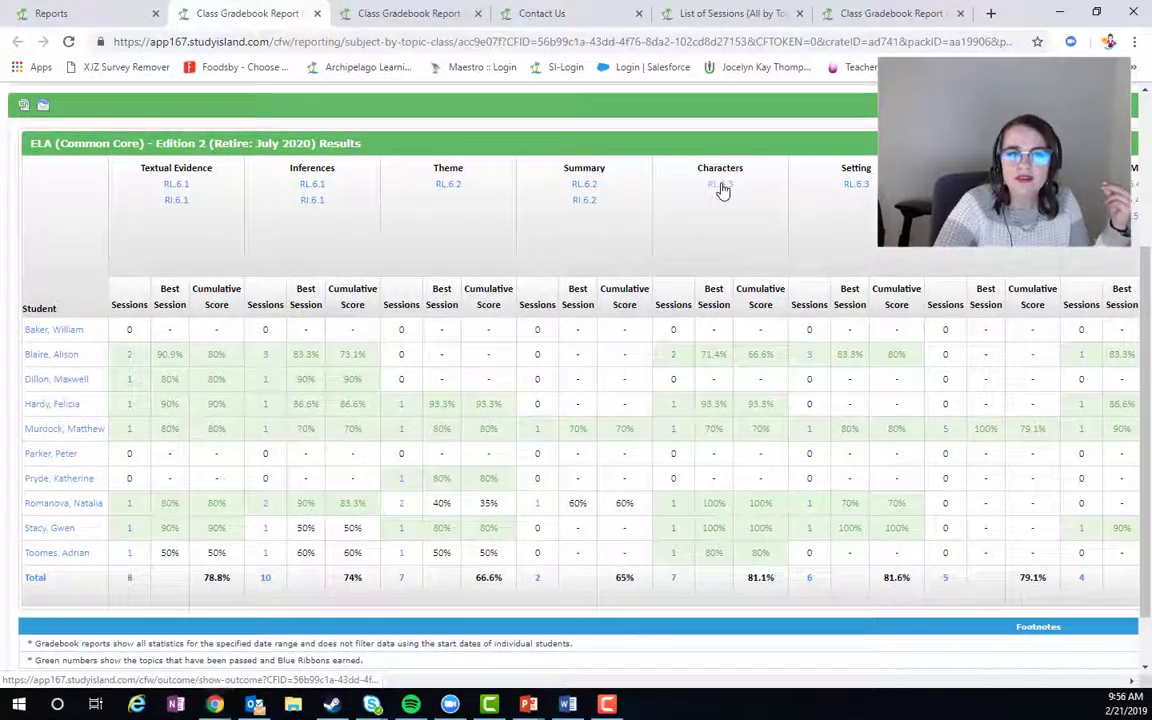
# - Show the RL.6.3 standard description, then move it aside to bring the report forward
pyautogui.click(727, 135)
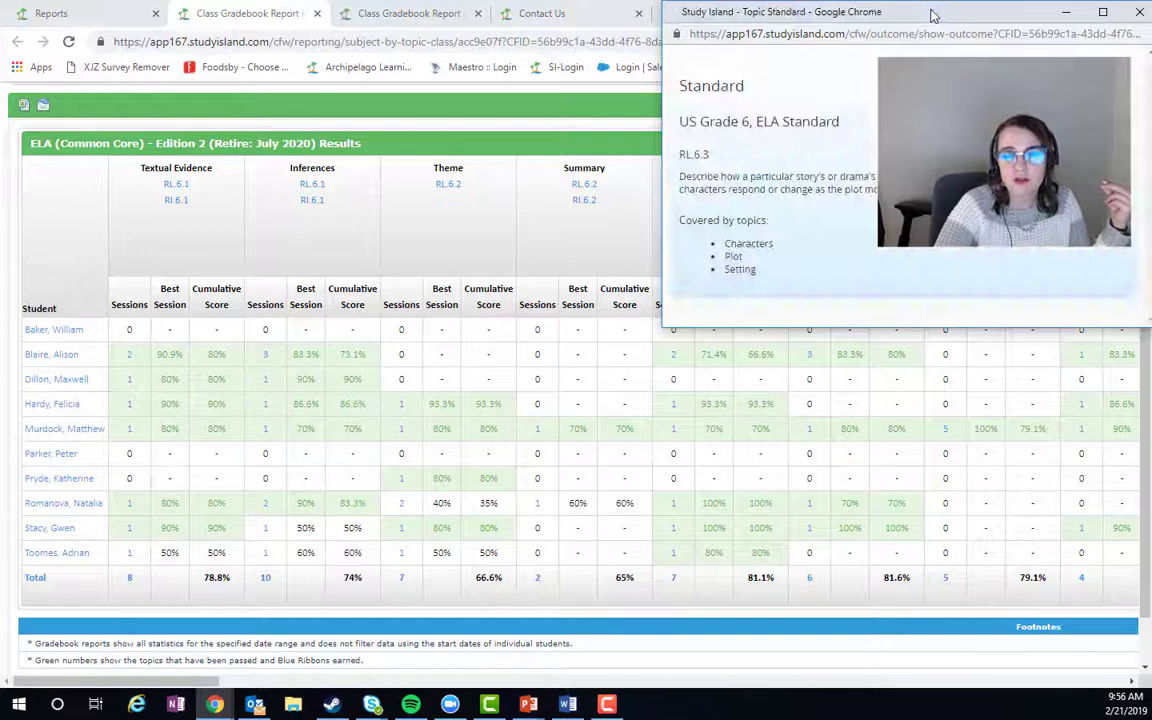
pyautogui.moveTo(888, 0); pyautogui.dragTo(790, 31)
pyautogui.moveTo(785, 82); pyautogui.dragTo(745, 104)
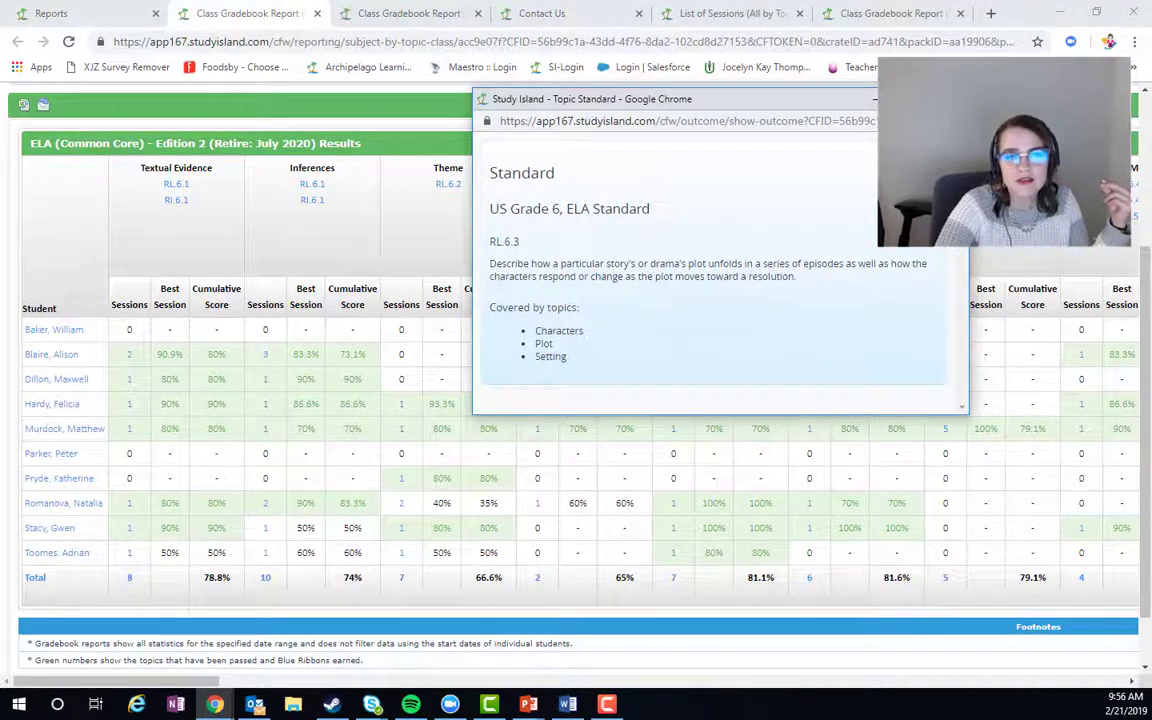
pyautogui.click(699, 470)
# - Scroll the gradebook right to the later topic columns like Revising and Editing
pyautogui.moveTo(190, 684); pyautogui.dragTo(597, 670)
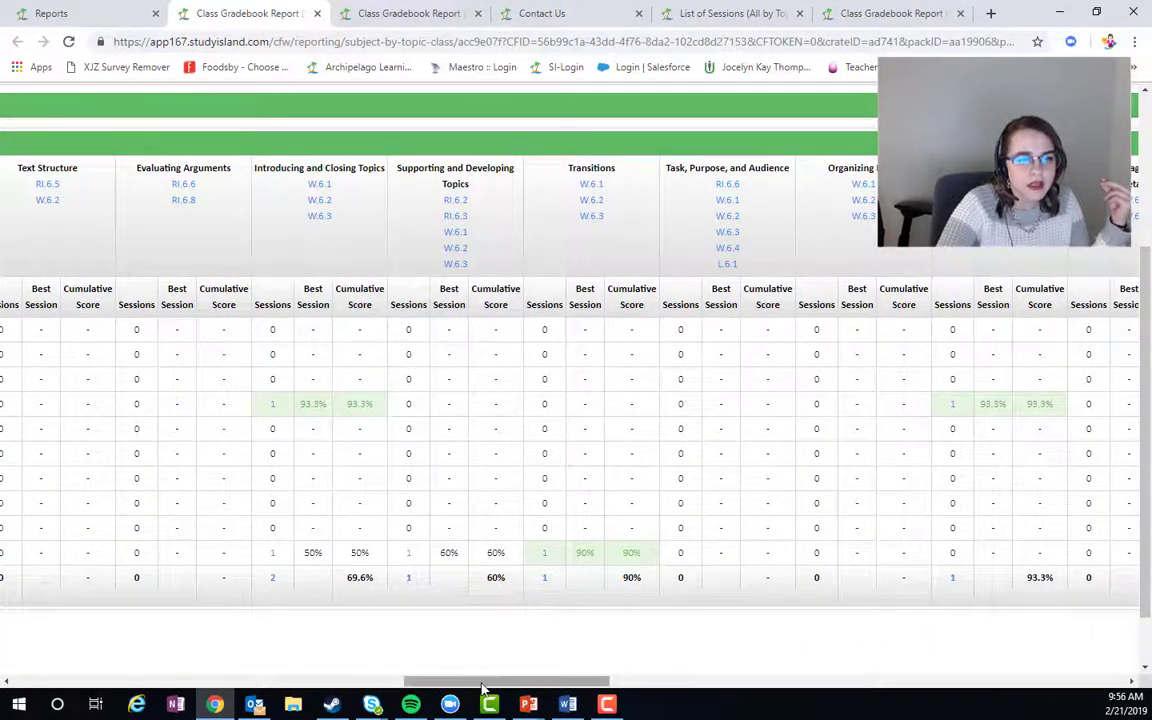
pyautogui.moveTo(483, 688); pyautogui.dragTo(887, 694)
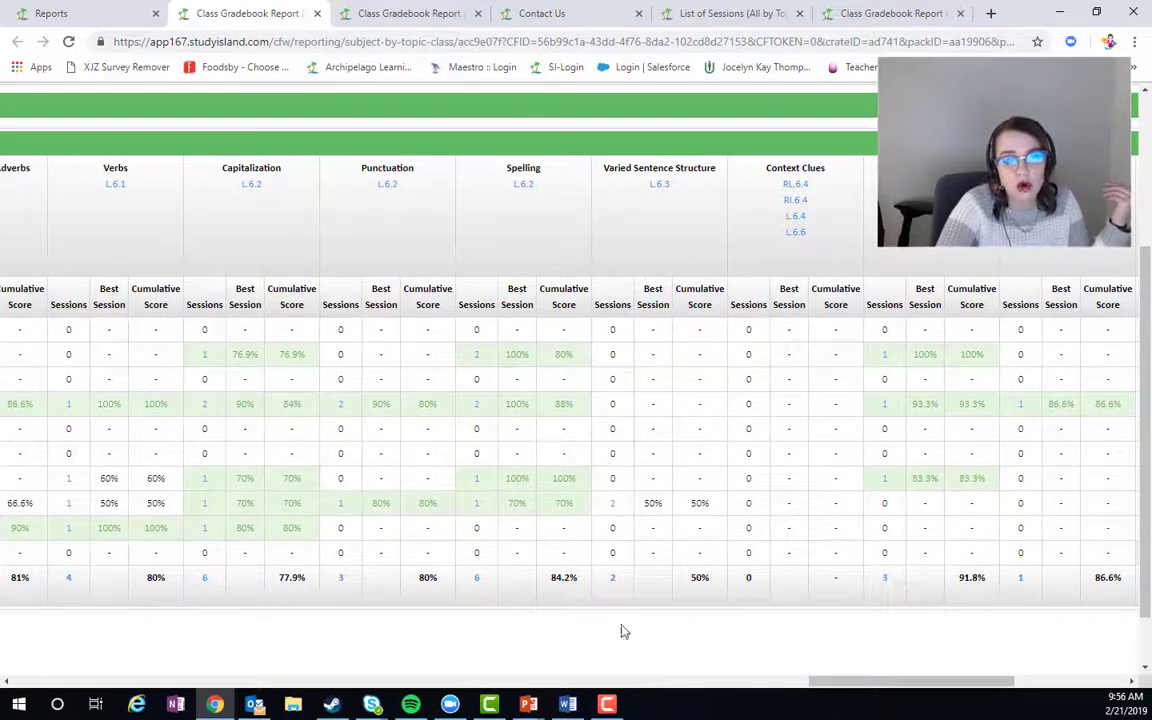
pyautogui.moveTo(856, 689); pyautogui.dragTo(687, 645)
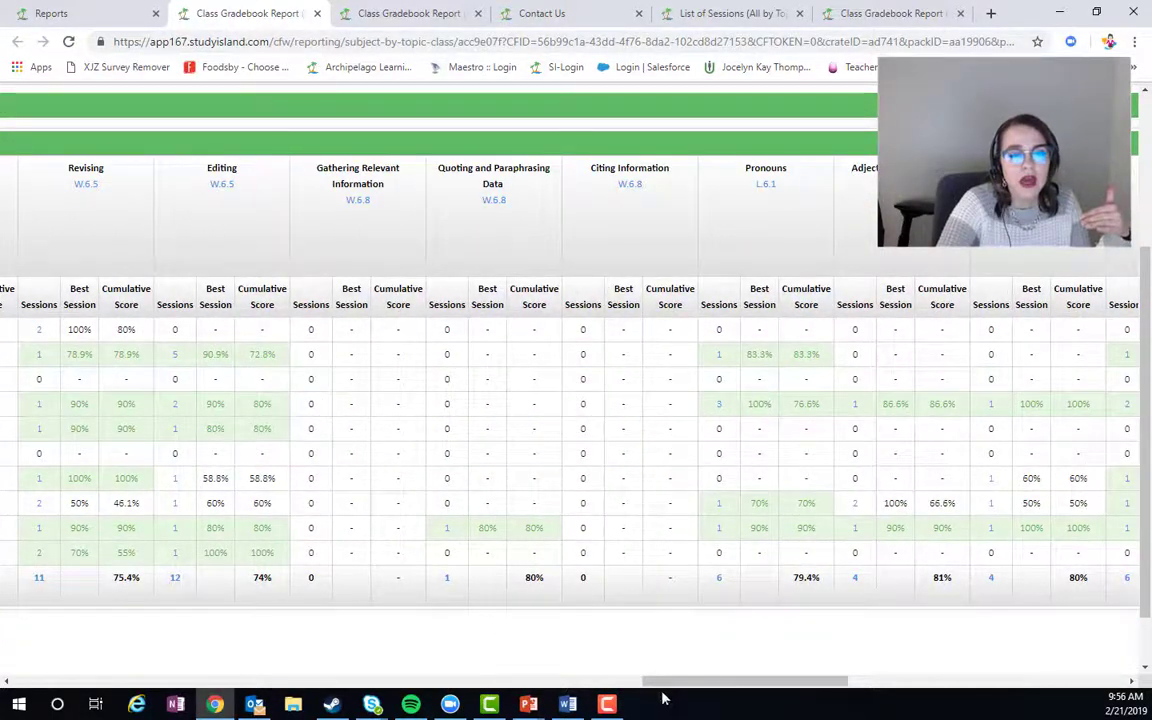
pyautogui.moveTo(663, 684); pyautogui.dragTo(653, 684)
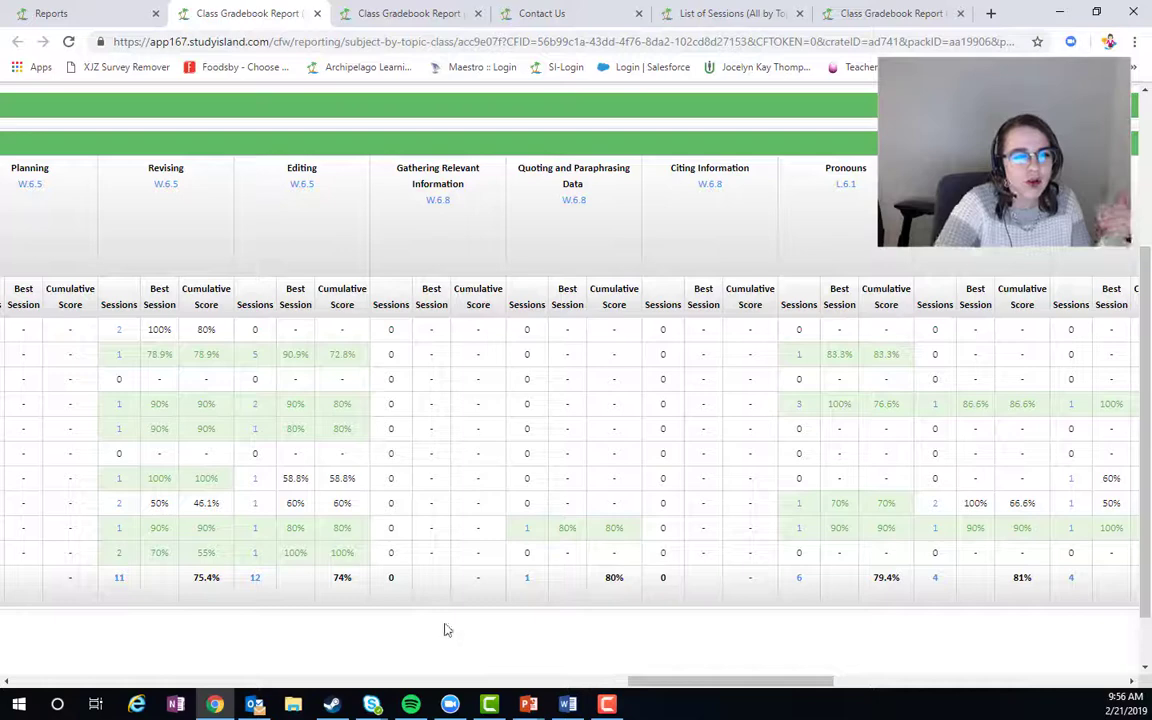
# - Open the Editing topic report (W.6.5, 12 sessions, 74% class score) from the sessions link
pyautogui.click(254, 580)
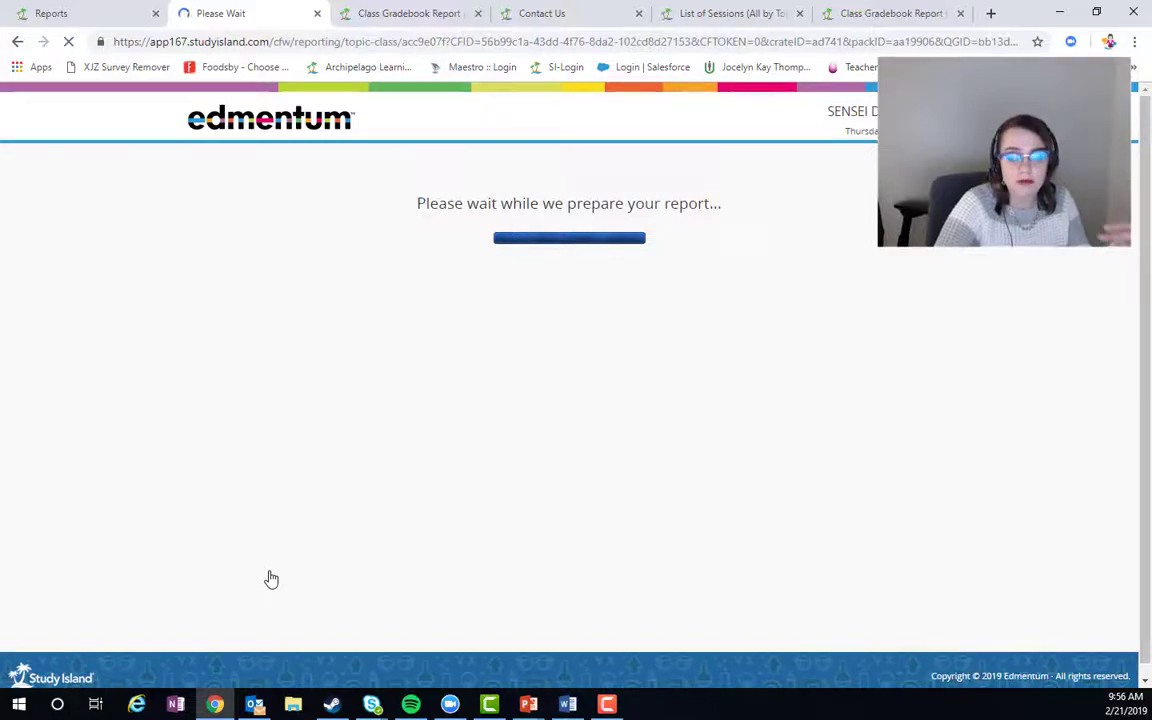
pyautogui.scroll(-1, 386, 468)
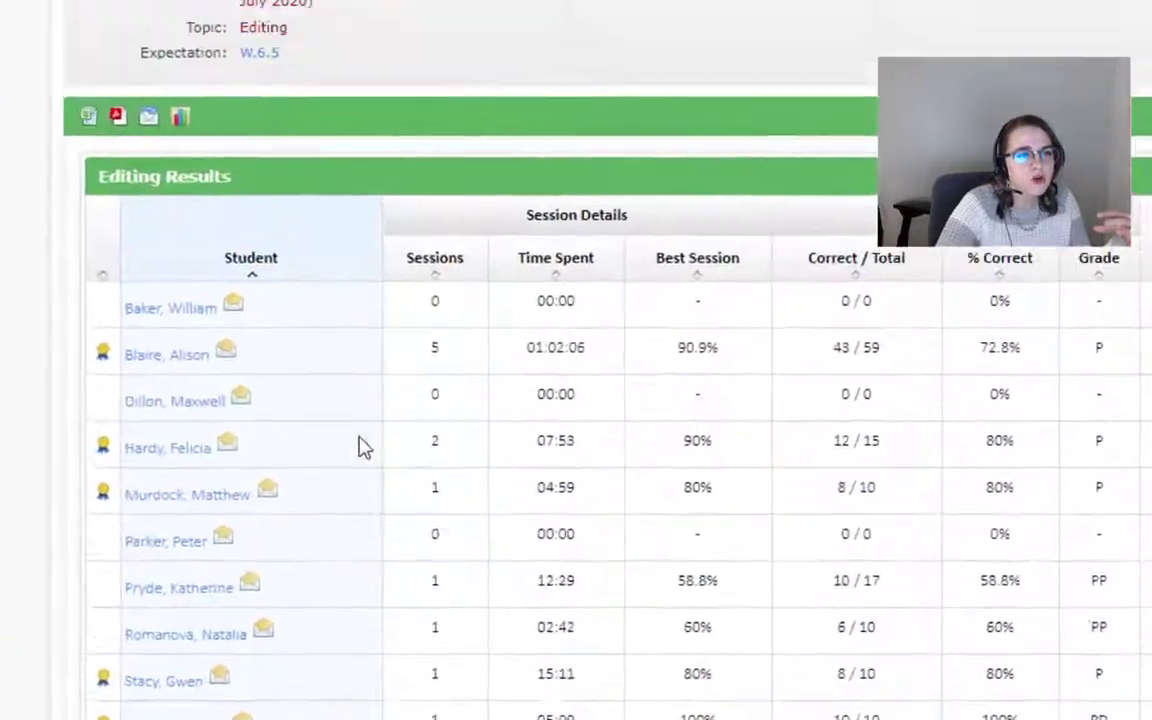
pyautogui.scroll(3, 365, 515)
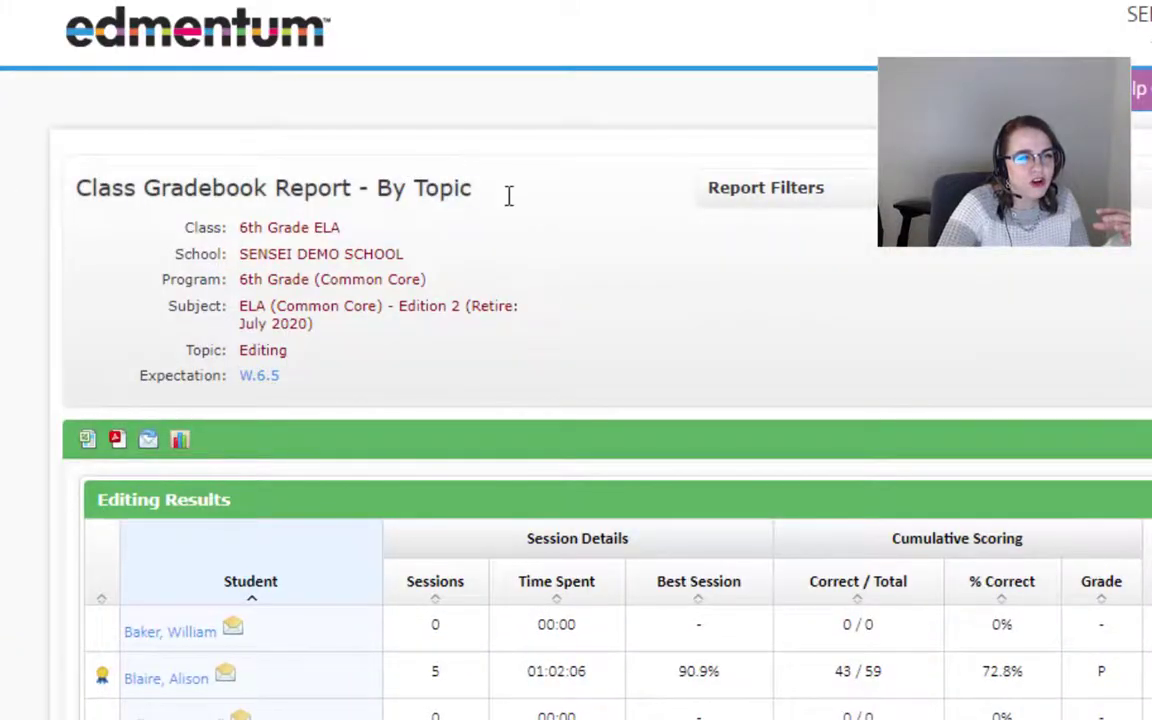
pyautogui.scroll(-4, 671, 519)
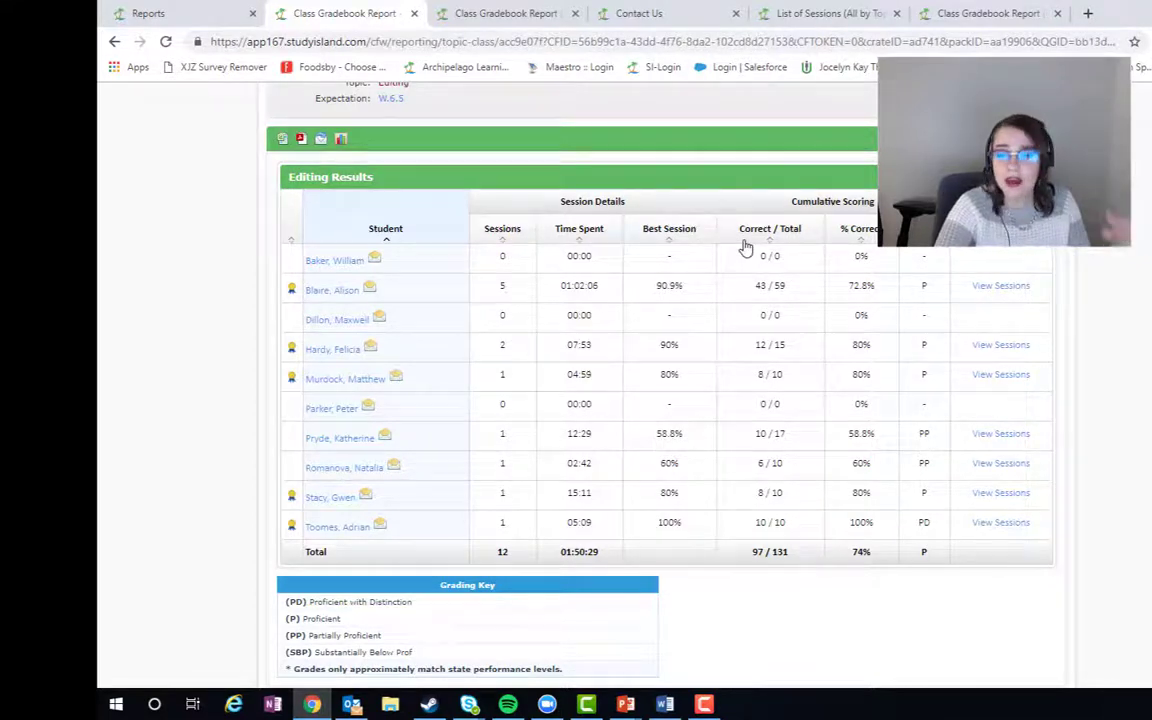
# - Open one student's ELA Edition 2 Summary Report and review per-topic sessions, scores and grades
pyautogui.click(347, 294)
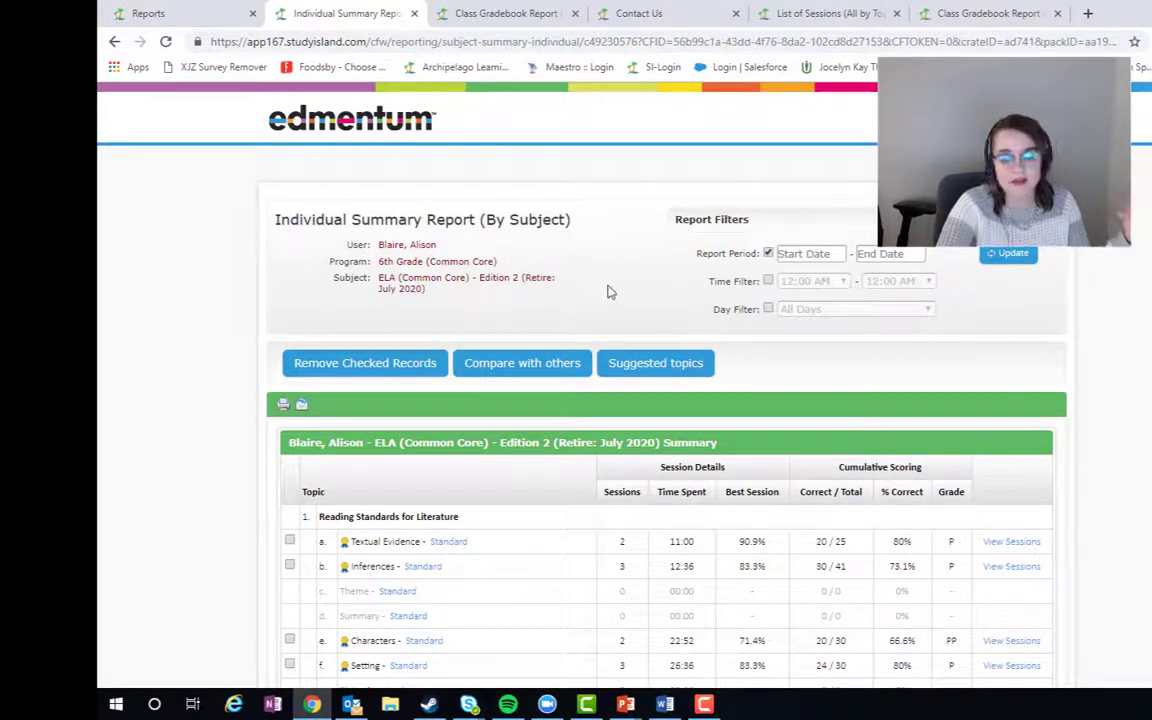
pyautogui.scroll(-4, 546, 316)
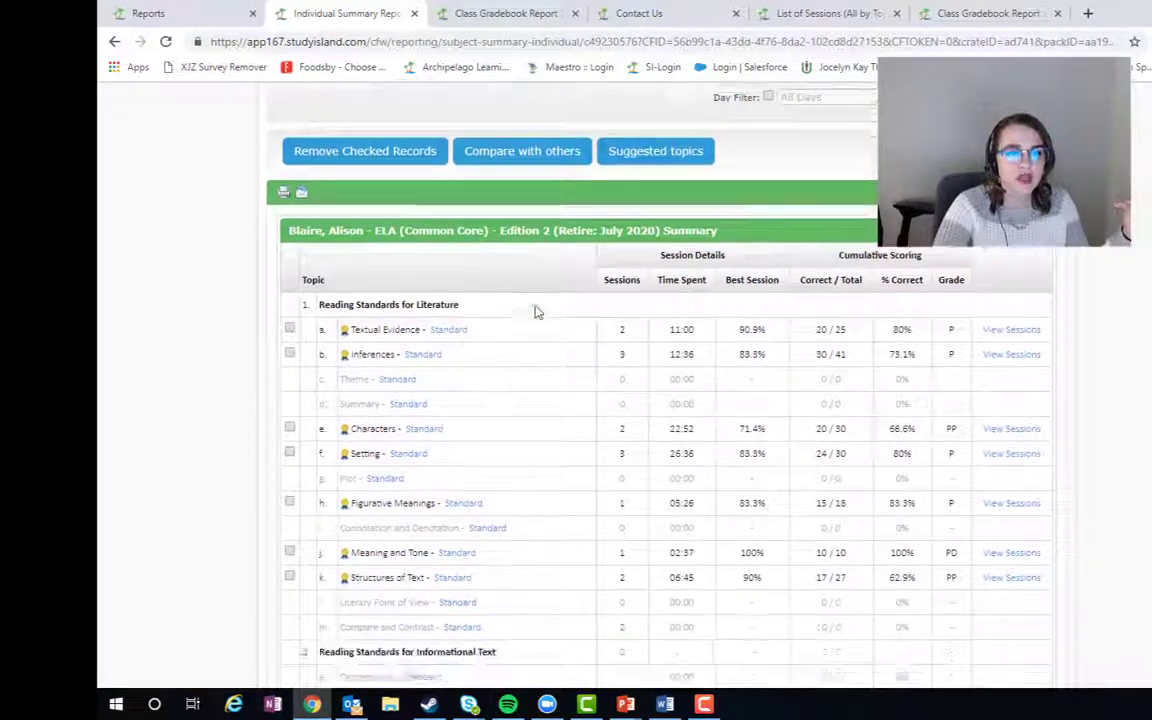
pyautogui.scroll(1, 536, 312)
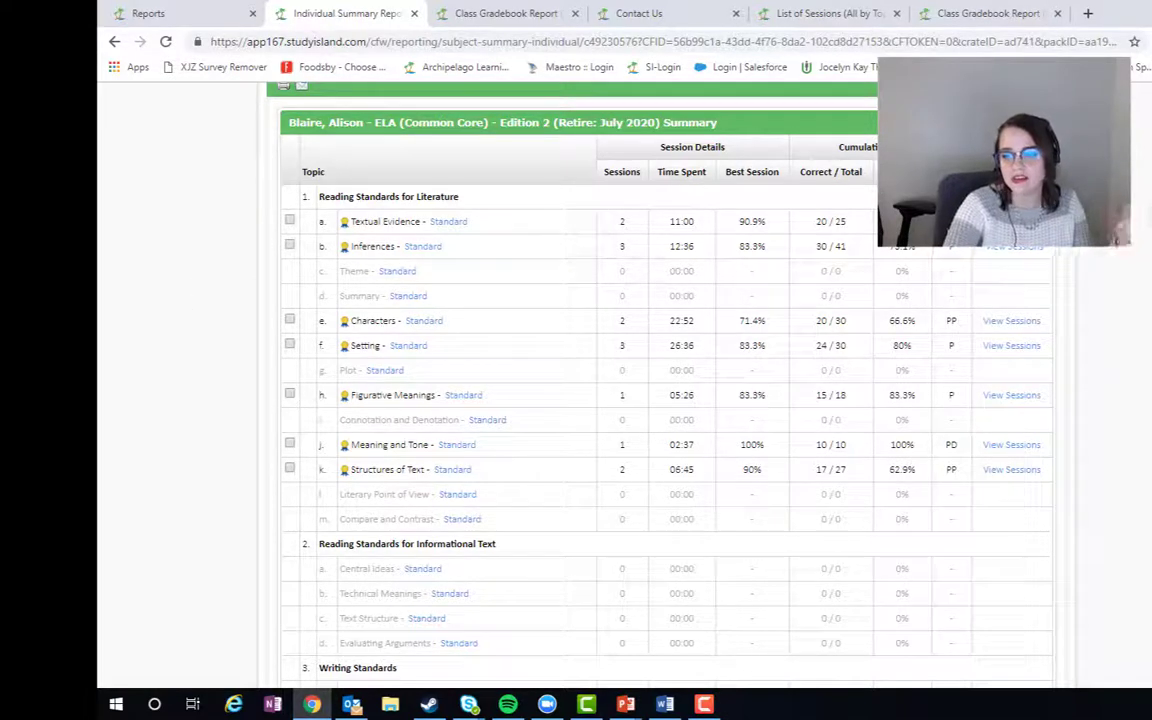
pyautogui.scroll(3, 1140, 345)
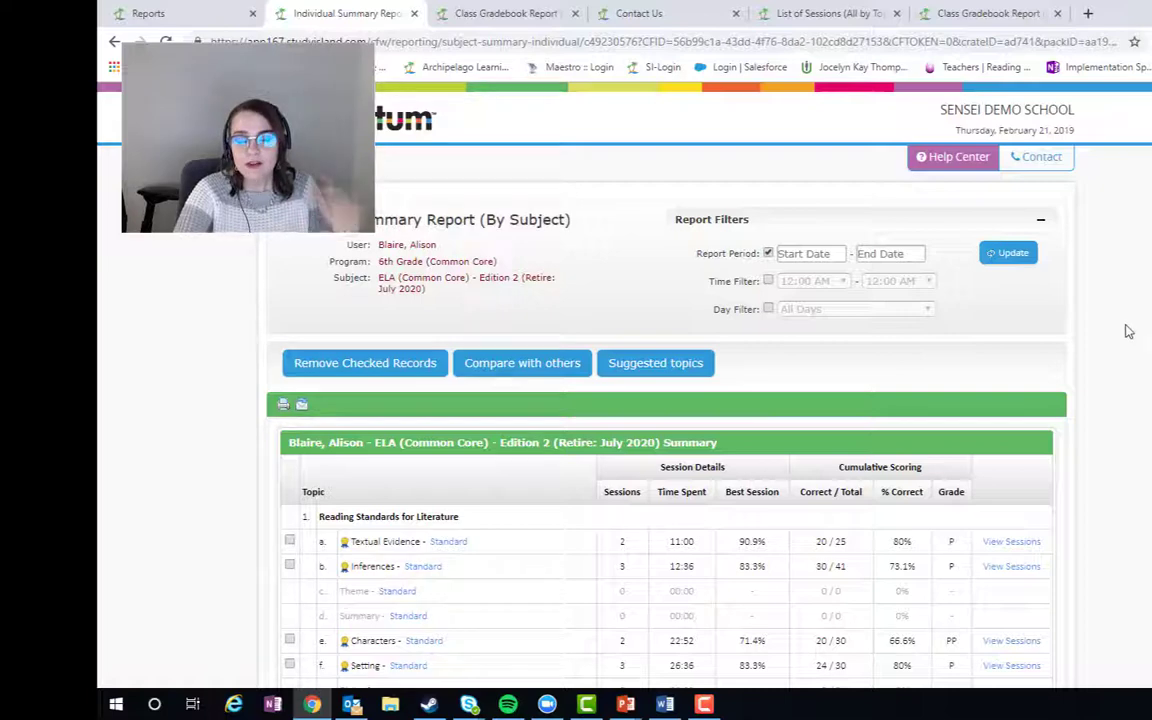
# - Go to Contact Us and begin typing a reply e-mail address in the Send Us an Email form
pyautogui.click(1045, 167)
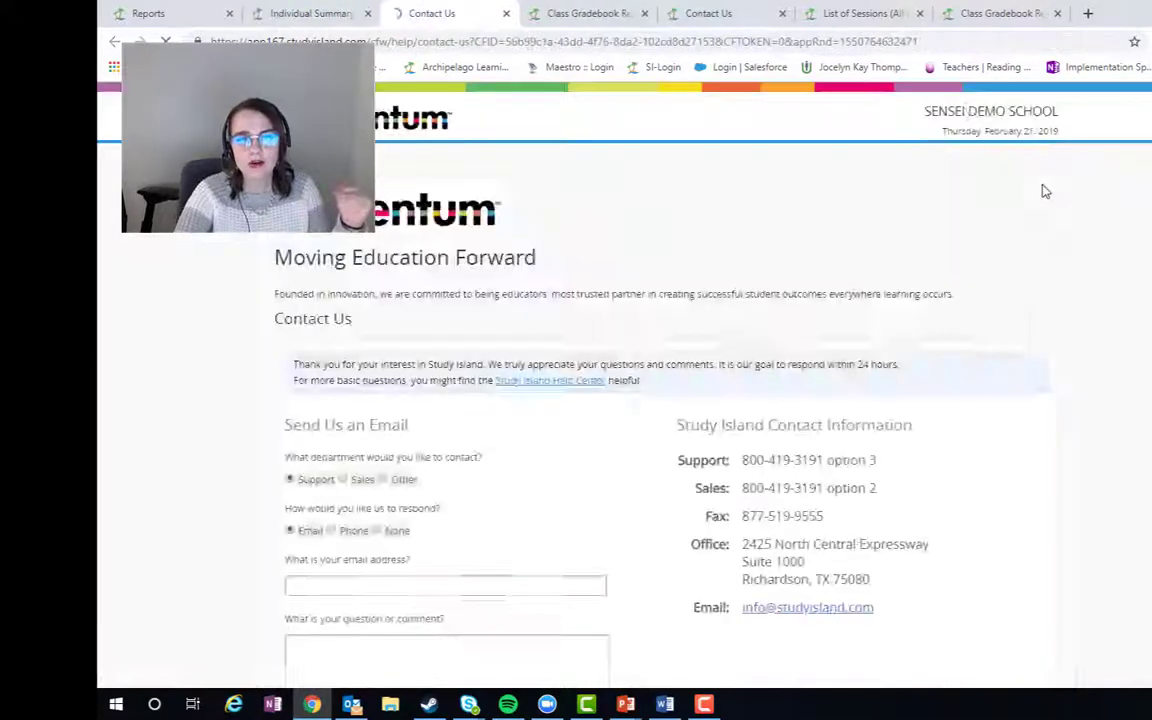
pyautogui.scroll(-2, 995, 285)
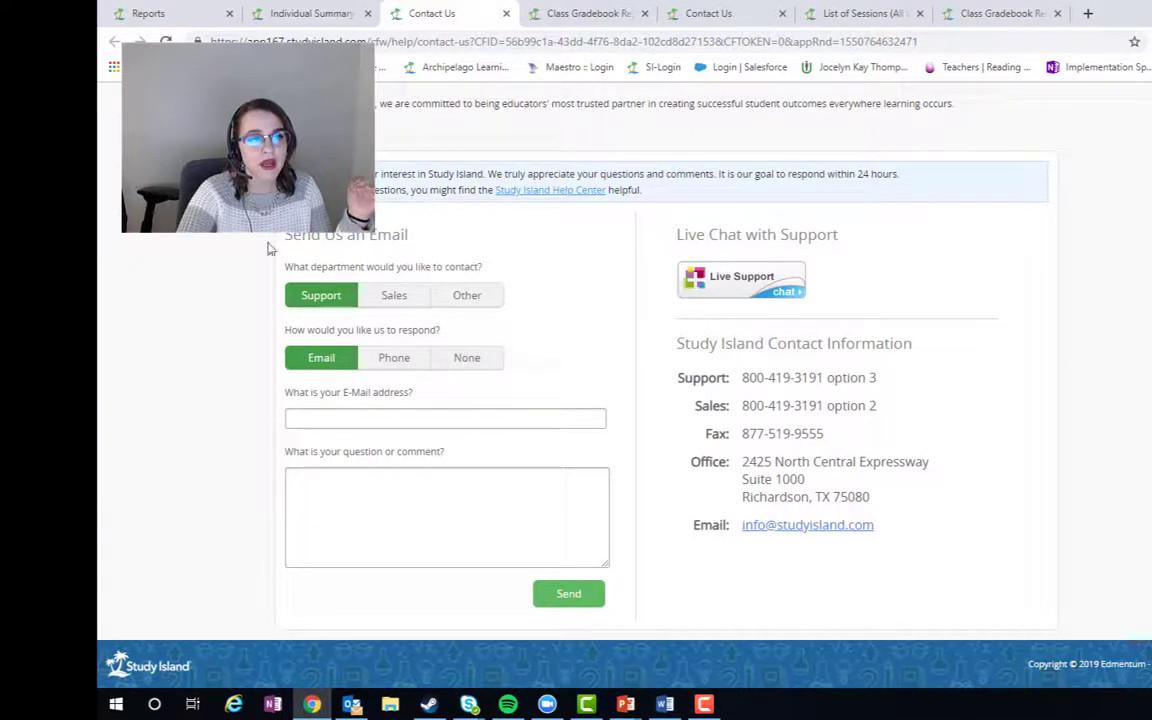
pyautogui.click(354, 423)
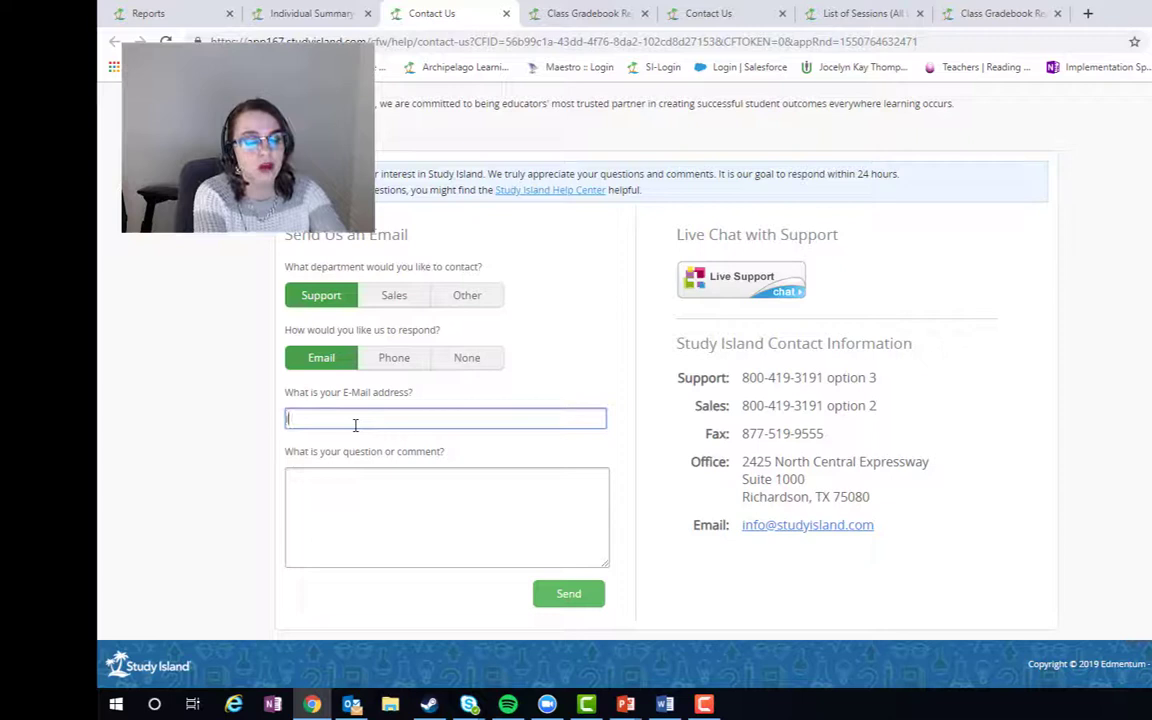
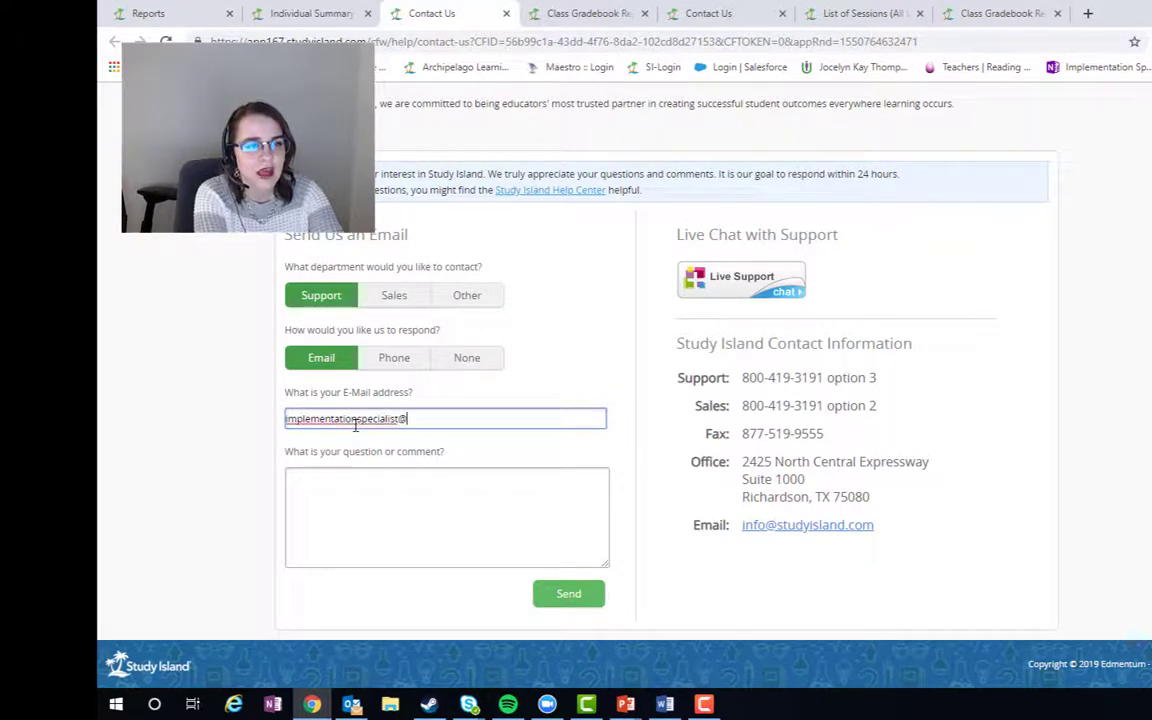